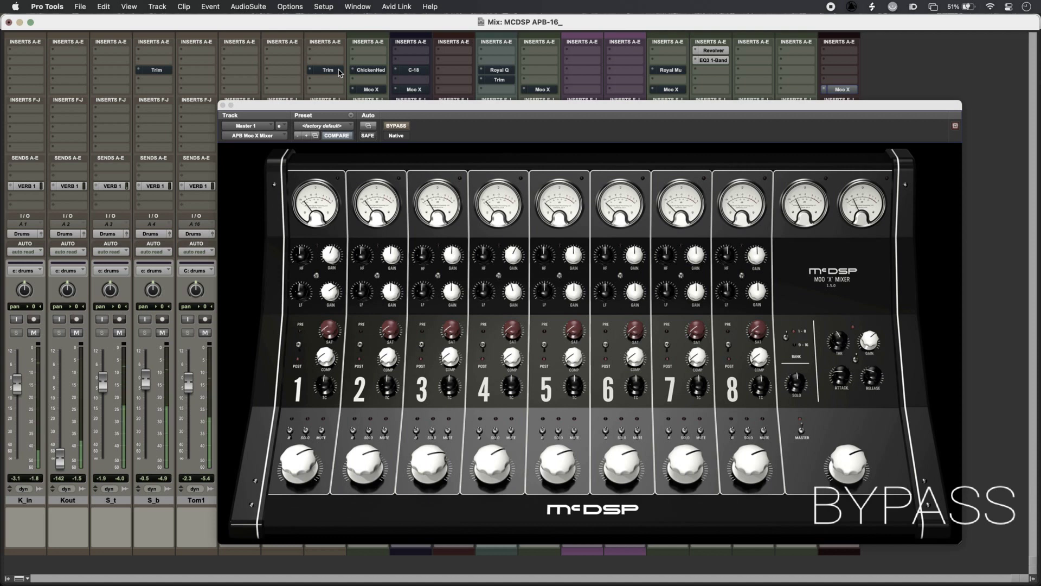
pyautogui.keyDown('alt'); pyautogui.keyDown('super'); pyautogui.click(340, 73); pyautogui.keyUp('super'); pyautogui.keyUp('alt')
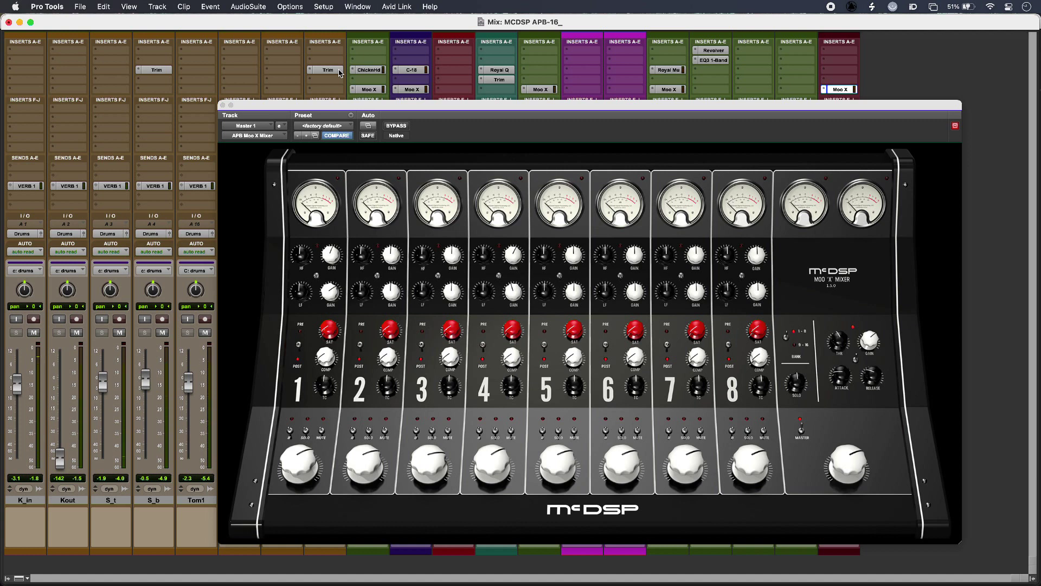
# - Open the ChickenHead compressor on Moo1, solo the drum submix and start playback
pyautogui.click(369, 70)
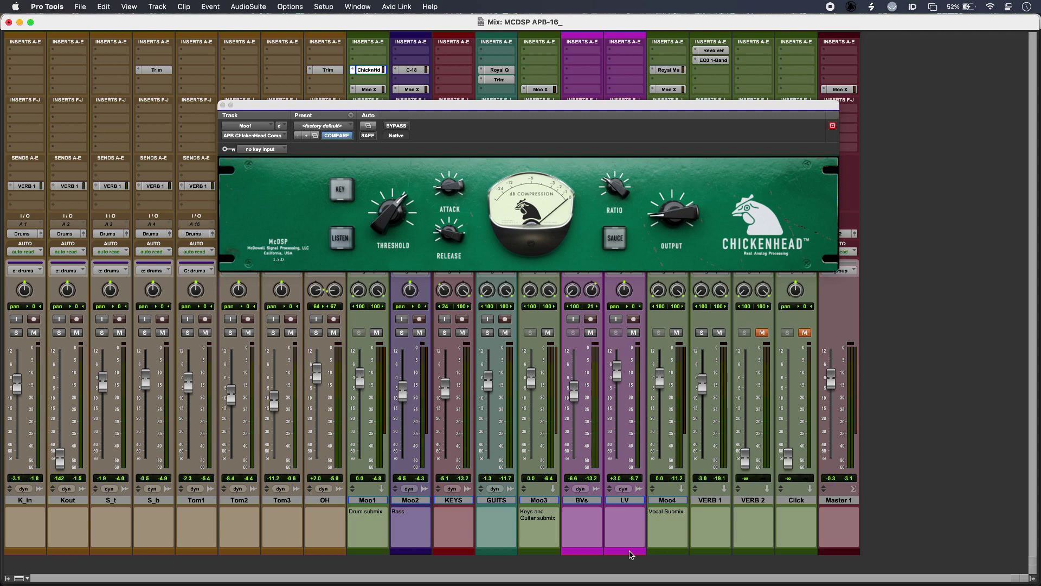
pyautogui.click(358, 332)
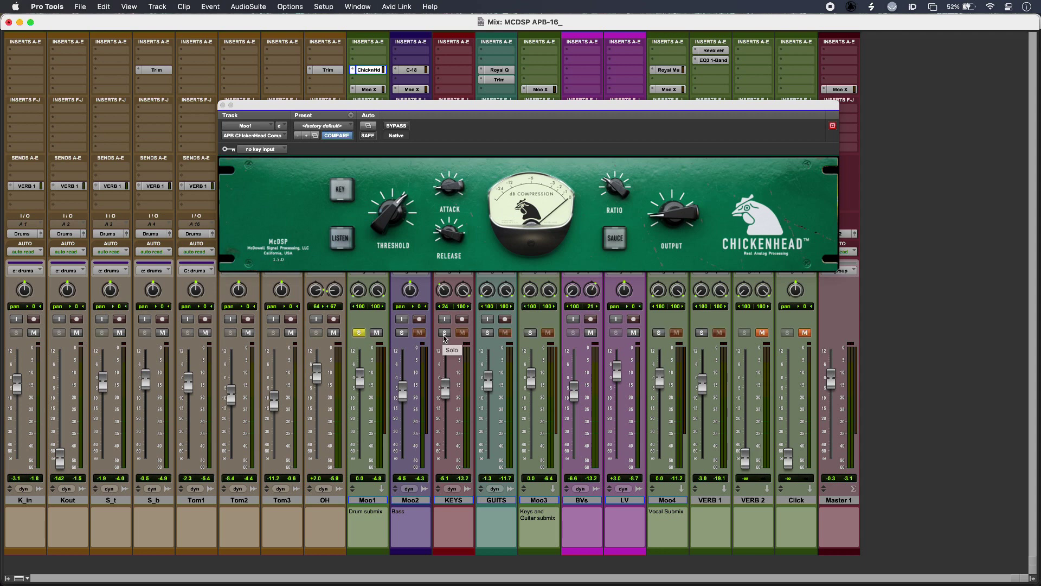
pyautogui.press('space')
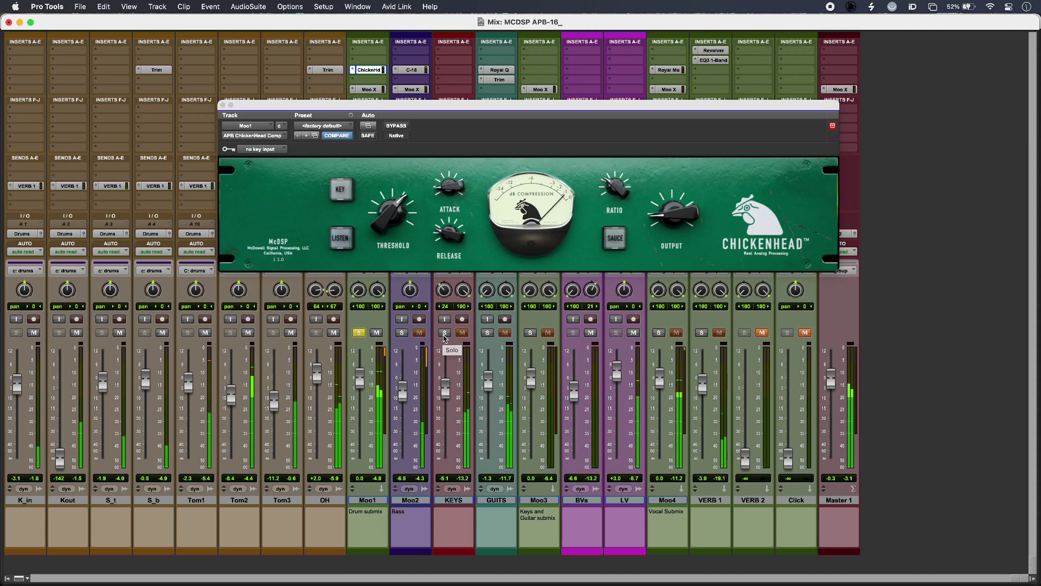
# - Set the ChickenHead compressor threshold to about -16.1 dB
pyautogui.click(394, 211)
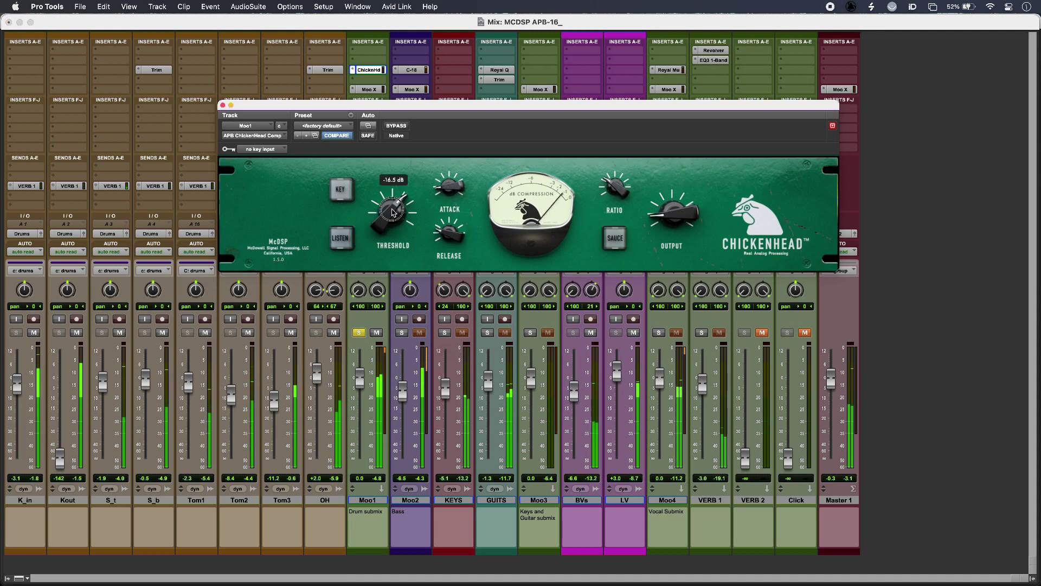
pyautogui.moveTo(394, 211); pyautogui.dragTo(394, 250)
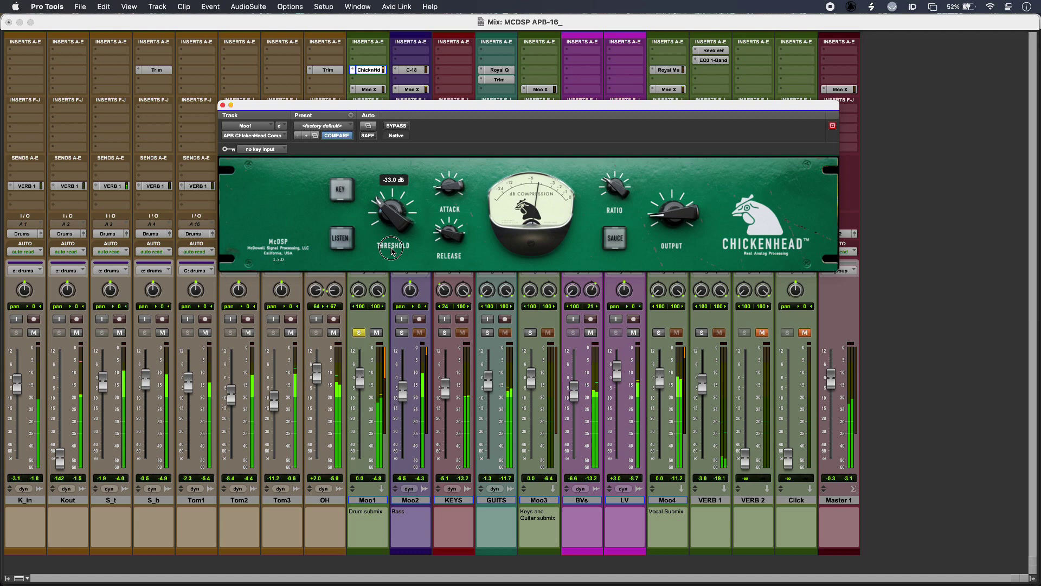
pyautogui.moveTo(393, 250); pyautogui.dragTo(393, 211)
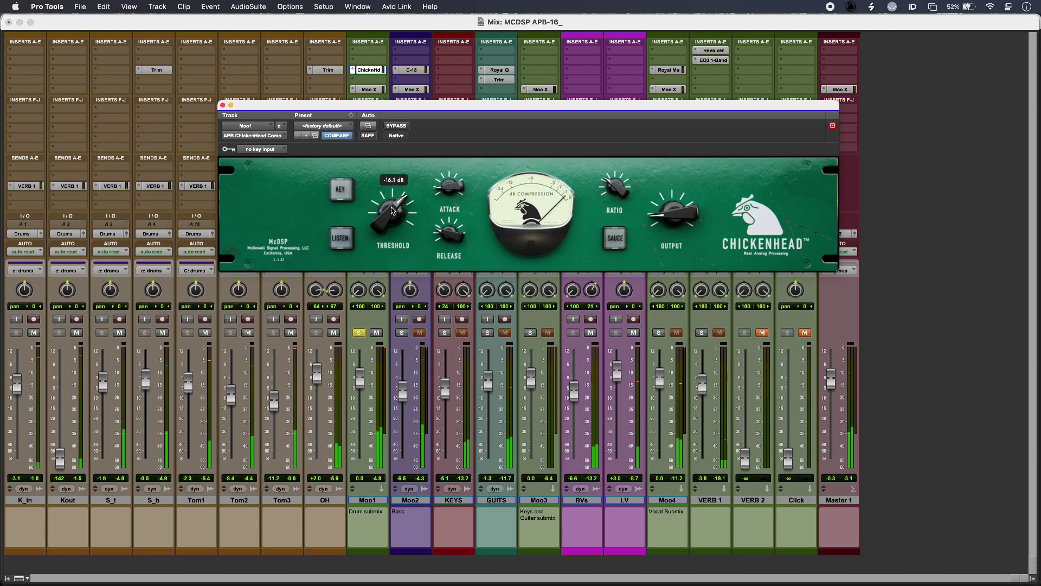
# - Bring up the C-18 compressor on Moo2, play the mix and solo the bass submix
pyautogui.click(368, 89)
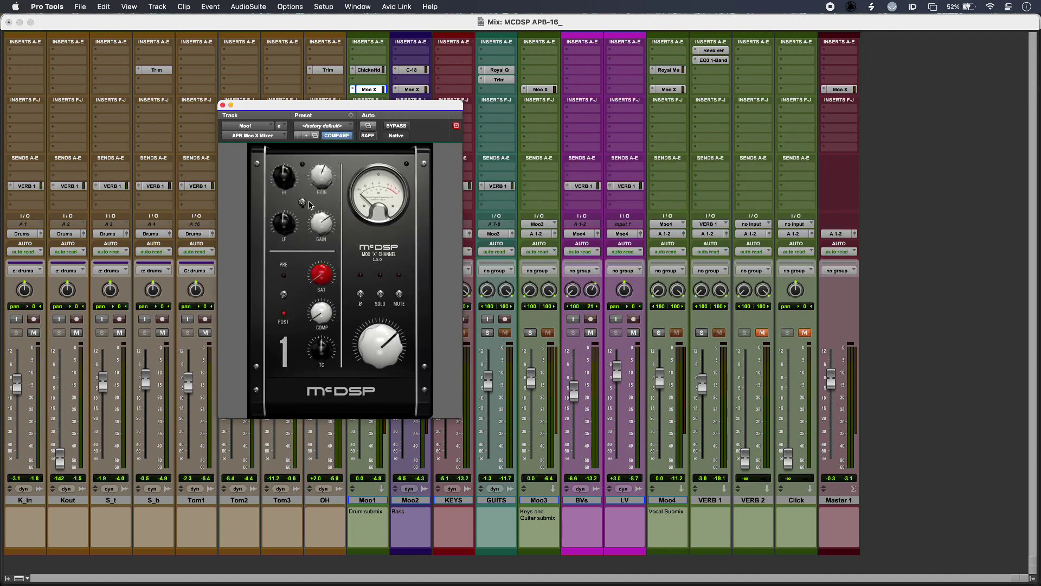
pyautogui.click(413, 71)
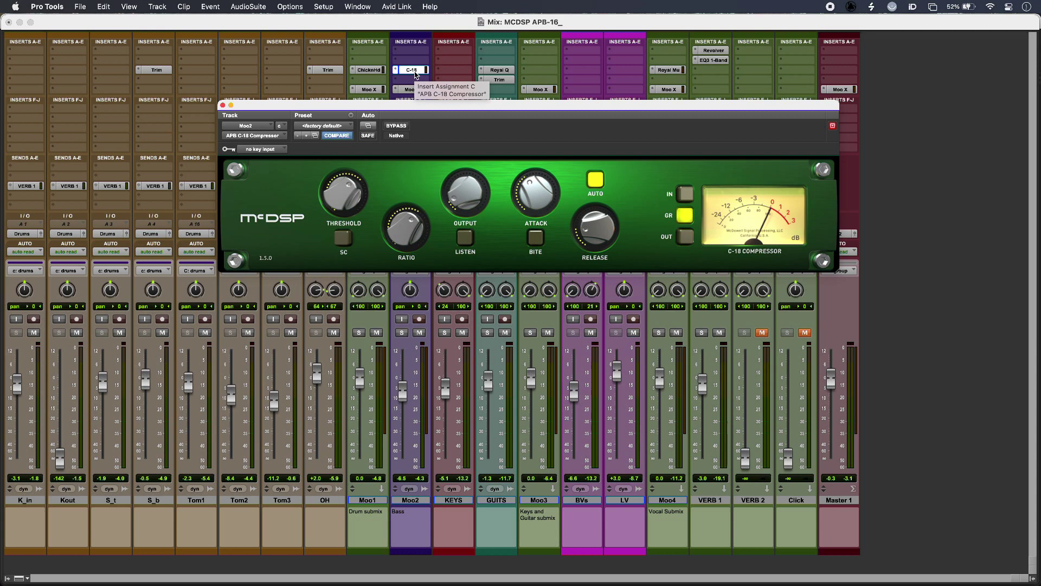
pyautogui.press('space')
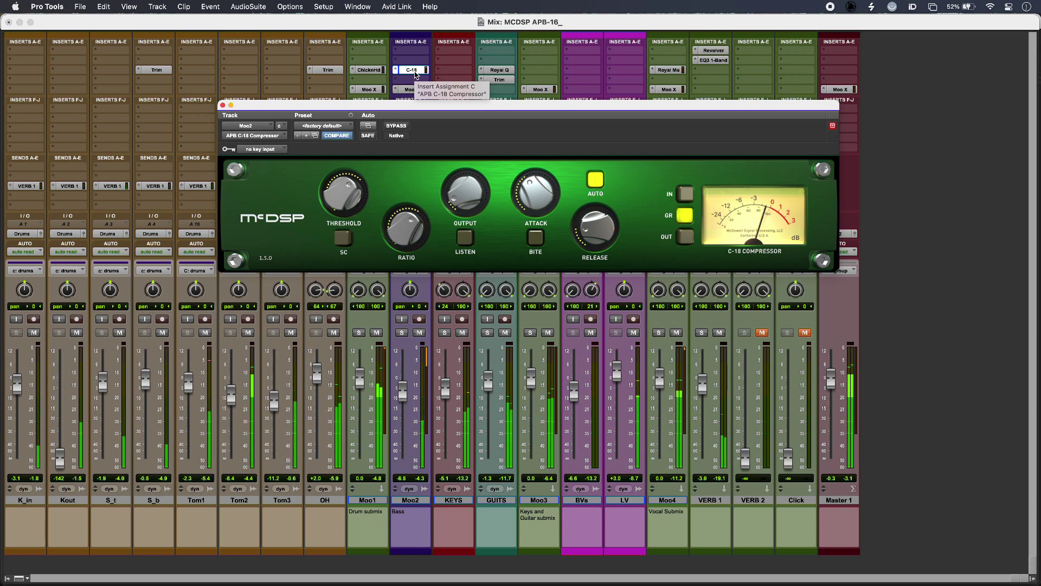
pyautogui.hotkey('shift', 's')
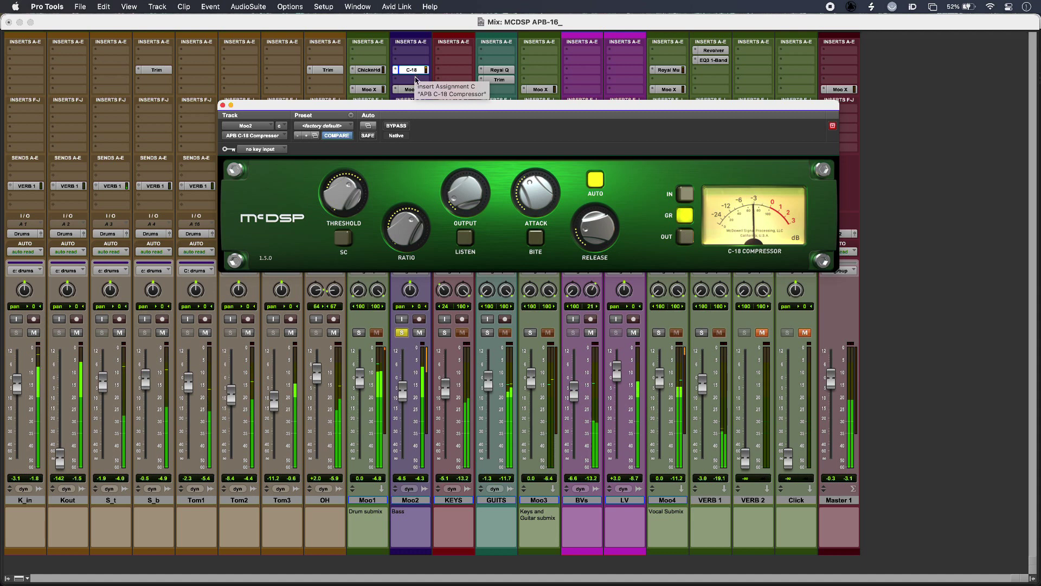
# - Turn C-18 Bite on, set the threshold to -29.8 dB, then show Moo2's Moo X channel
pyautogui.click(536, 239)
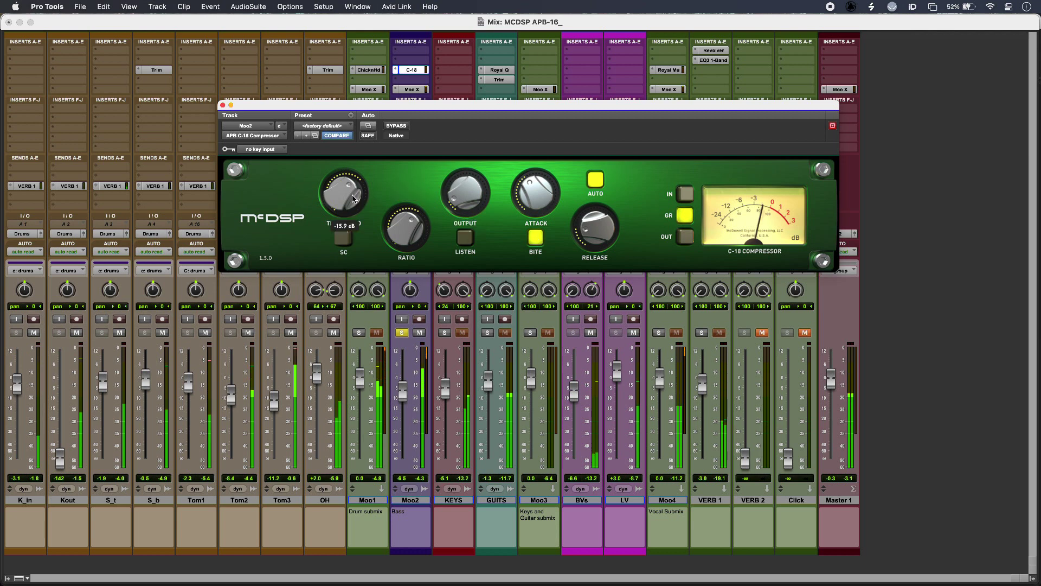
pyautogui.moveTo(344, 196); pyautogui.dragTo(353, 229)
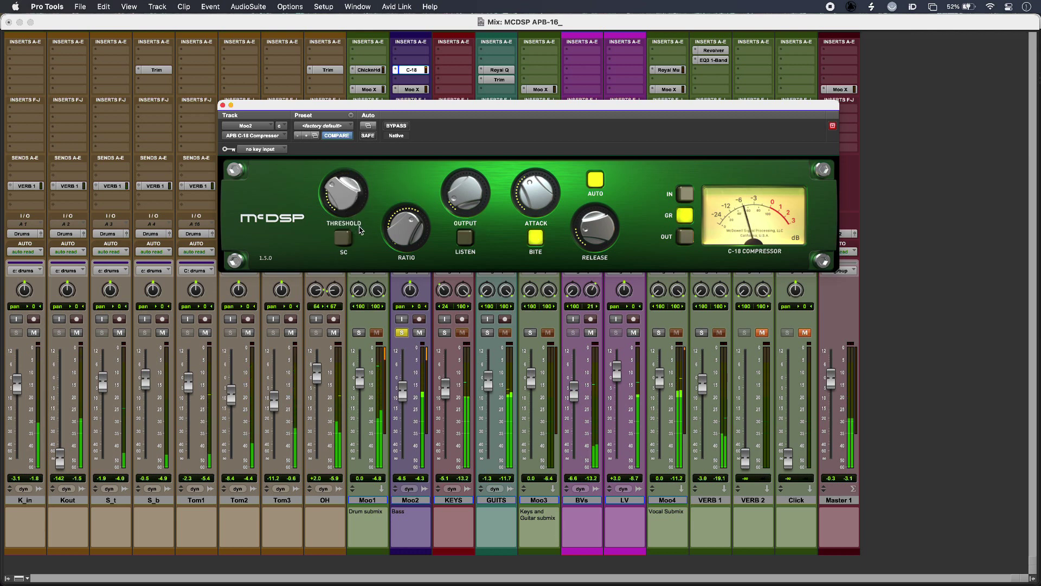
pyautogui.click(543, 239)
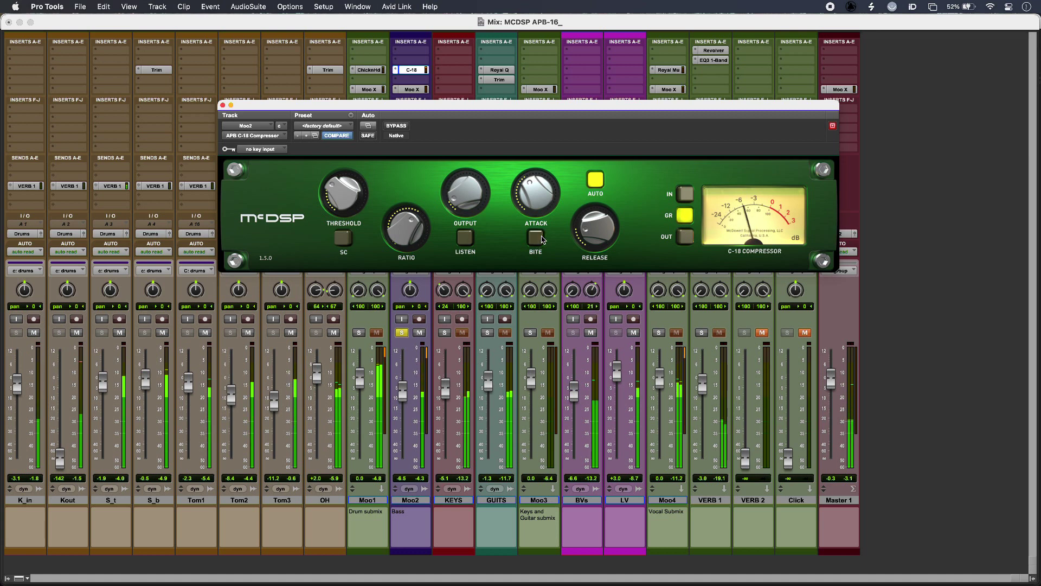
pyautogui.click(541, 240)
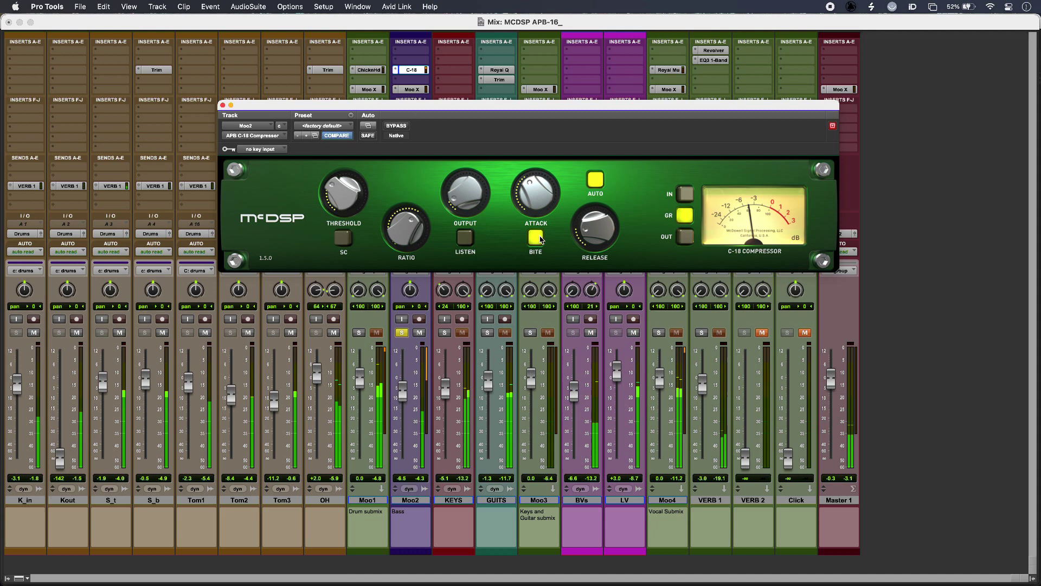
pyautogui.moveTo(347, 188); pyautogui.dragTo(347, 170)
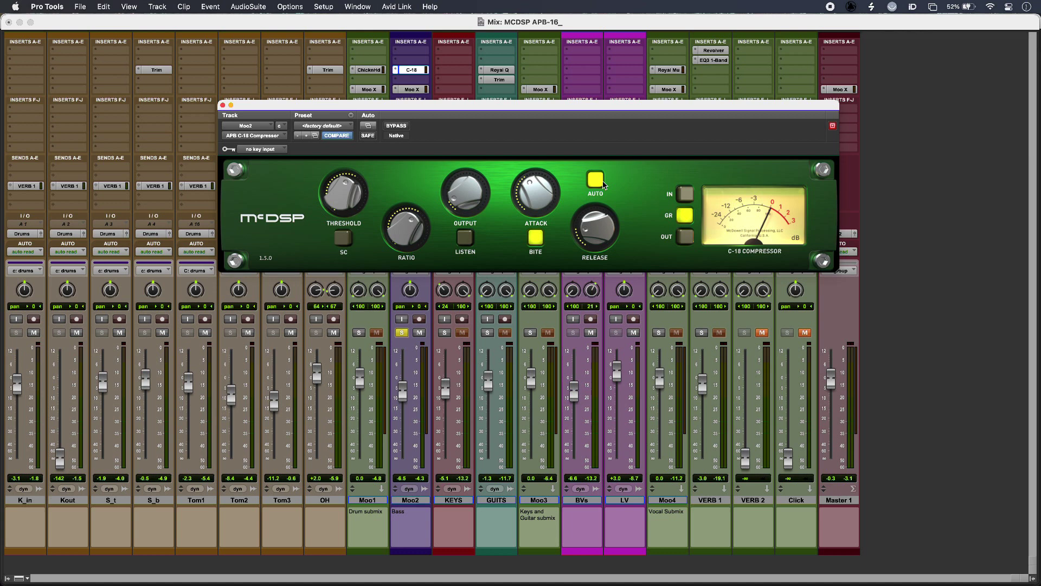
pyautogui.click(411, 90)
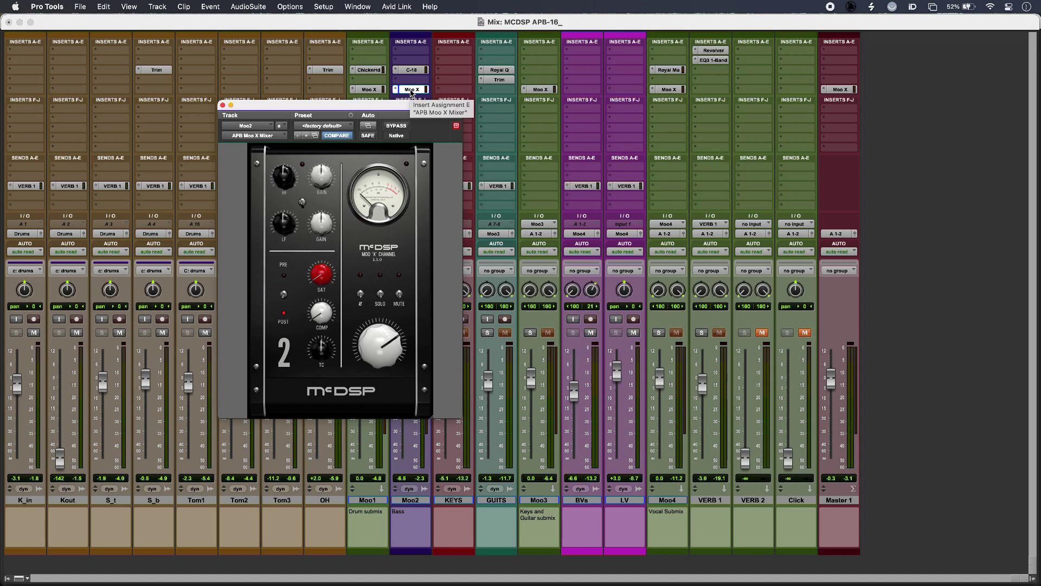
# - Compare the GUITS Royal Q EQ against bypass and boost band 3 to 7.7 dB
pyautogui.click(498, 70)
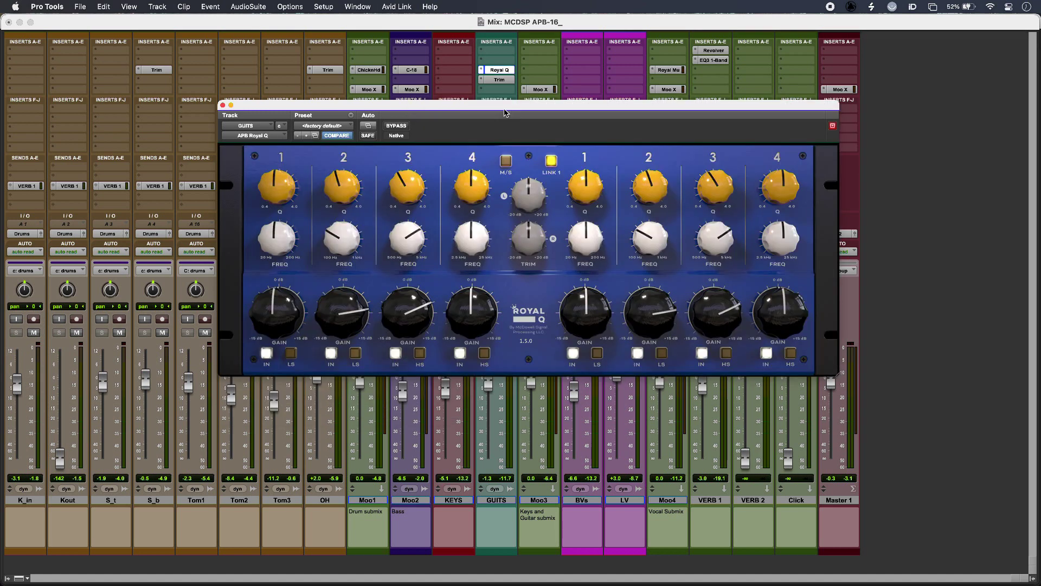
pyautogui.click(406, 126)
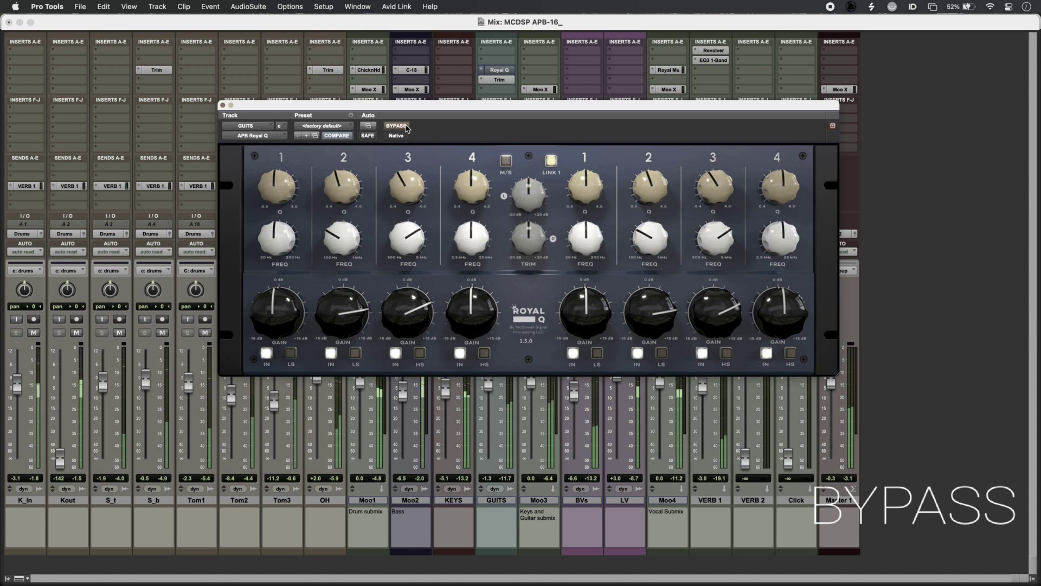
pyautogui.click(405, 126)
pyautogui.moveTo(413, 253)
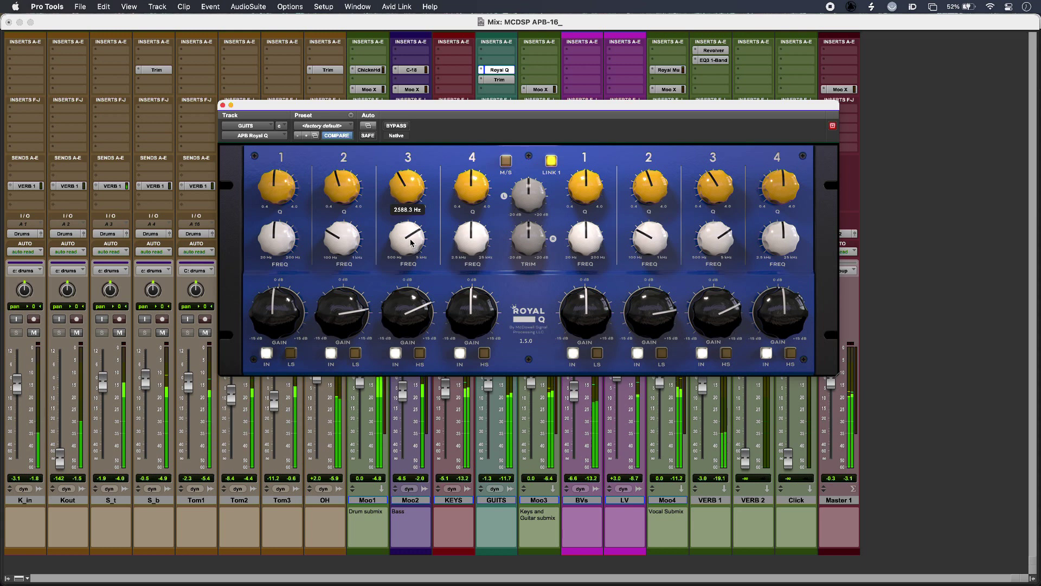
pyautogui.click(411, 242)
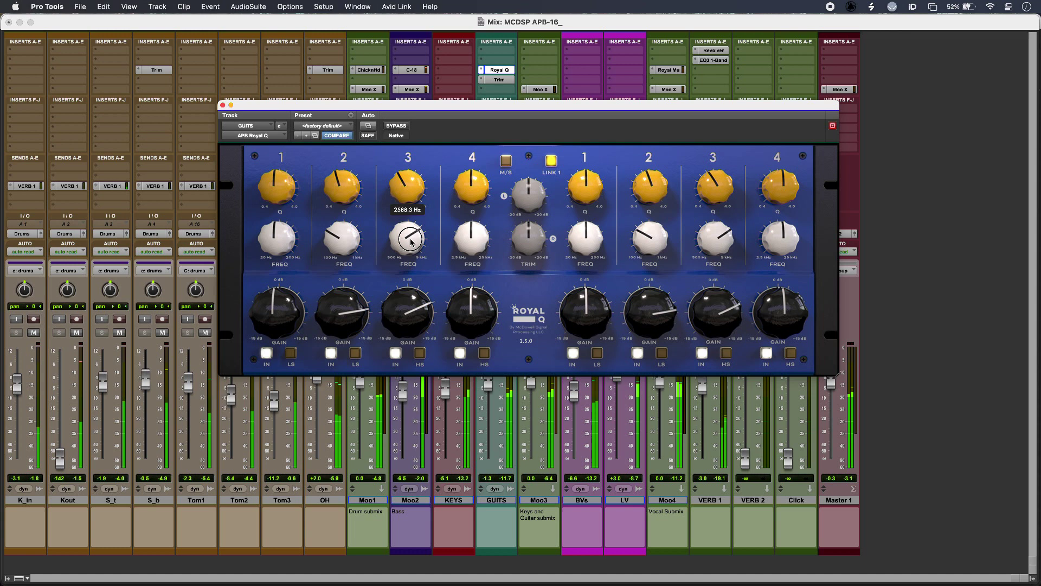
pyautogui.moveTo(414, 310); pyautogui.dragTo(410, 245)
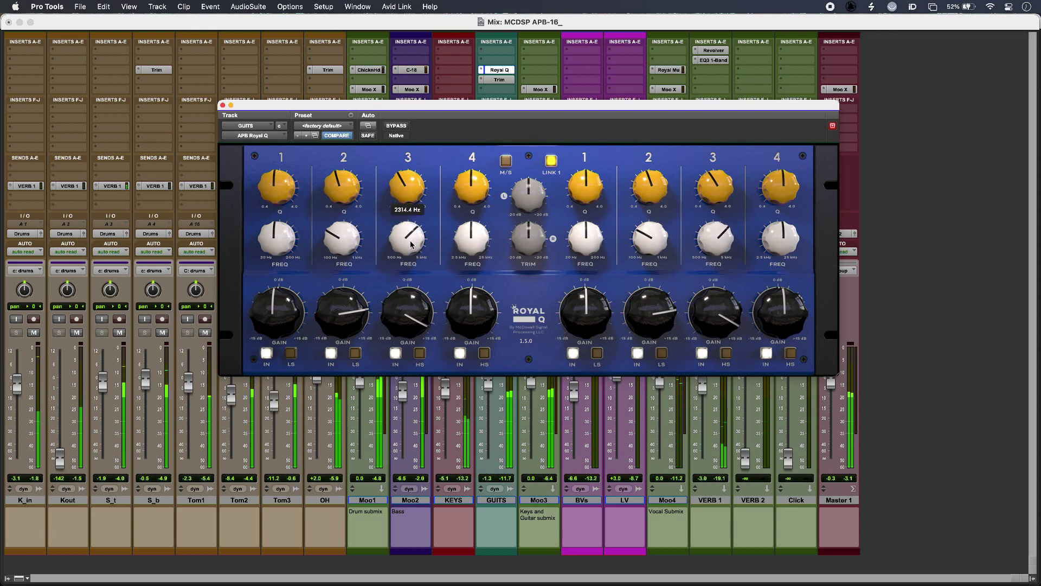
pyautogui.moveTo(411, 328); pyautogui.dragTo(411, 328)
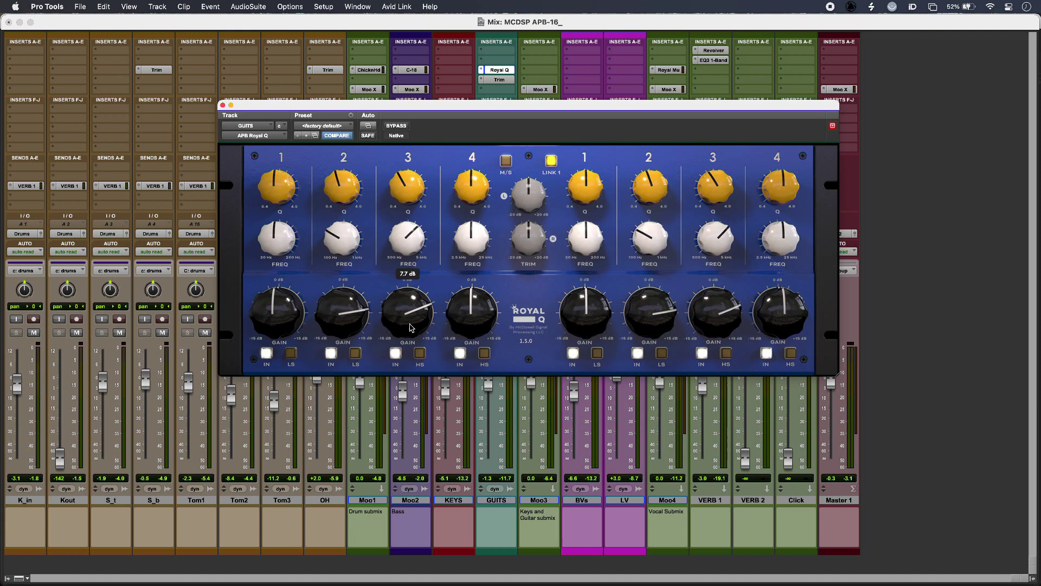
# - Boost Royal Q band 2 to about 7 dB and move its frequency near 212 Hz
pyautogui.moveTo(352, 315)
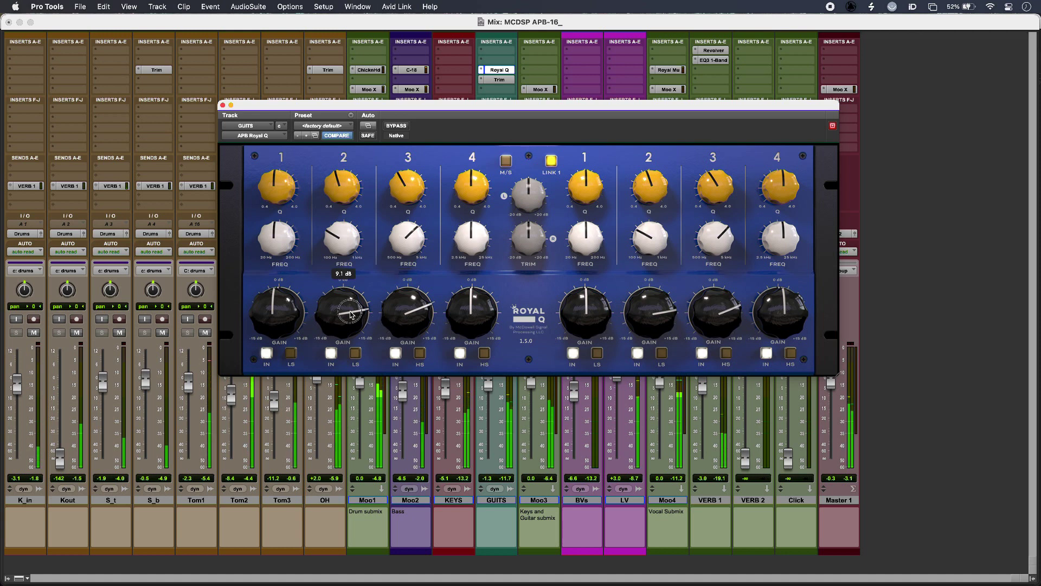
pyautogui.moveTo(351, 315); pyautogui.dragTo(352, 352)
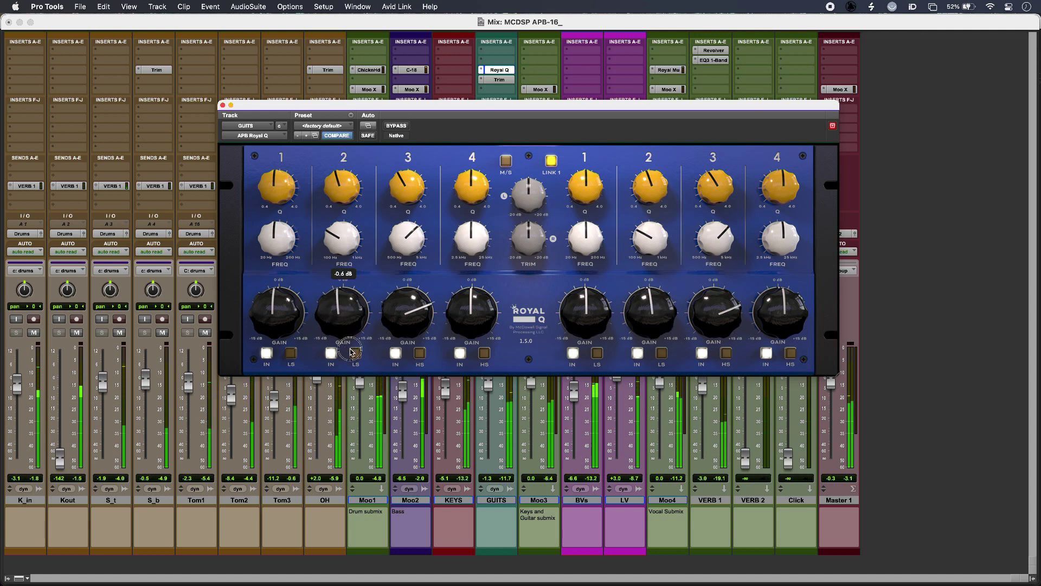
pyautogui.moveTo(350, 353); pyautogui.dragTo(350, 319)
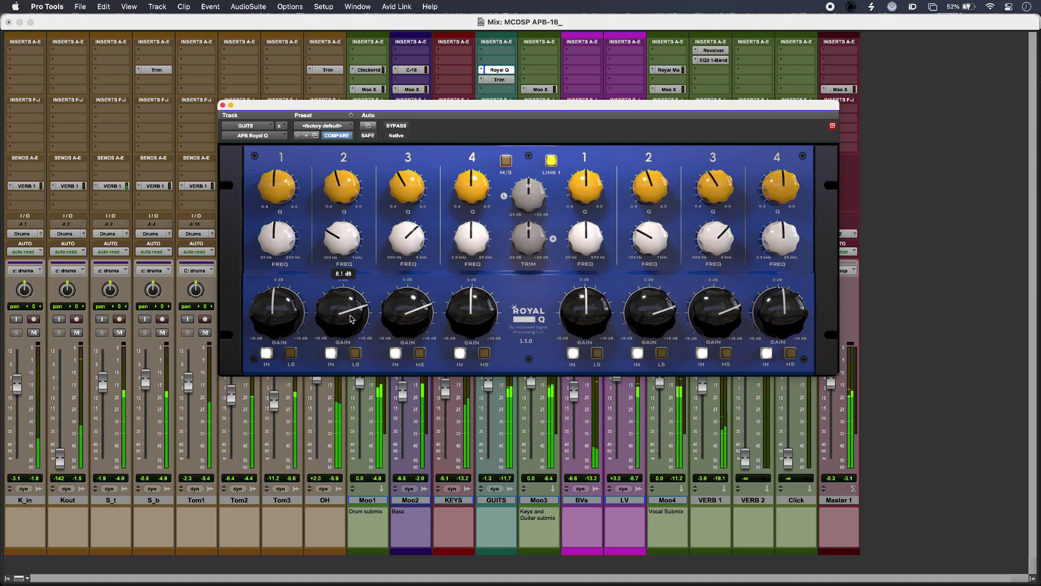
pyautogui.moveTo(346, 235); pyautogui.dragTo(348, 274)
pyautogui.moveTo(342, 312); pyautogui.dragTo(343, 295)
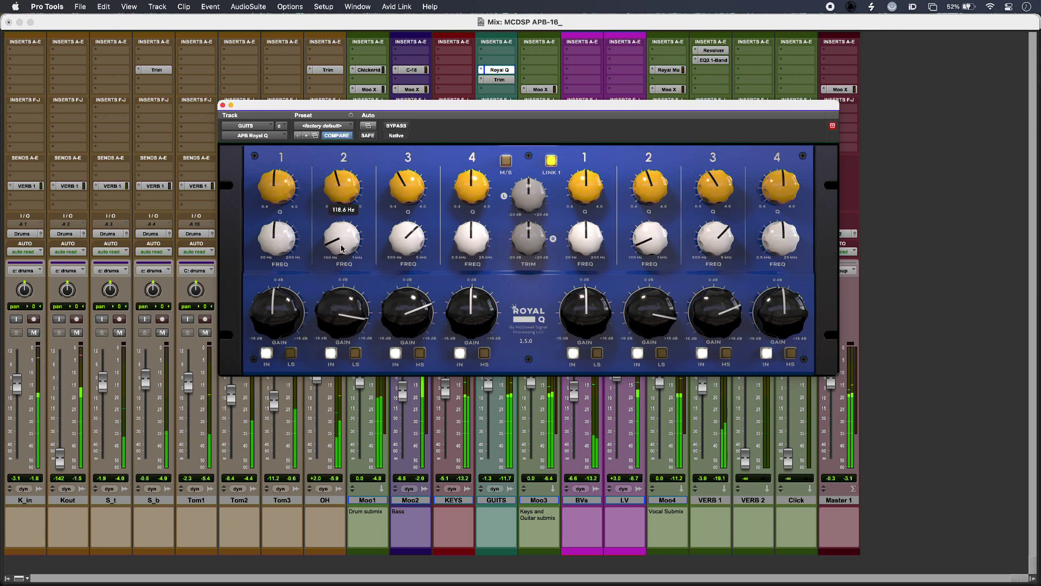
pyautogui.scroll(10, 341, 248)
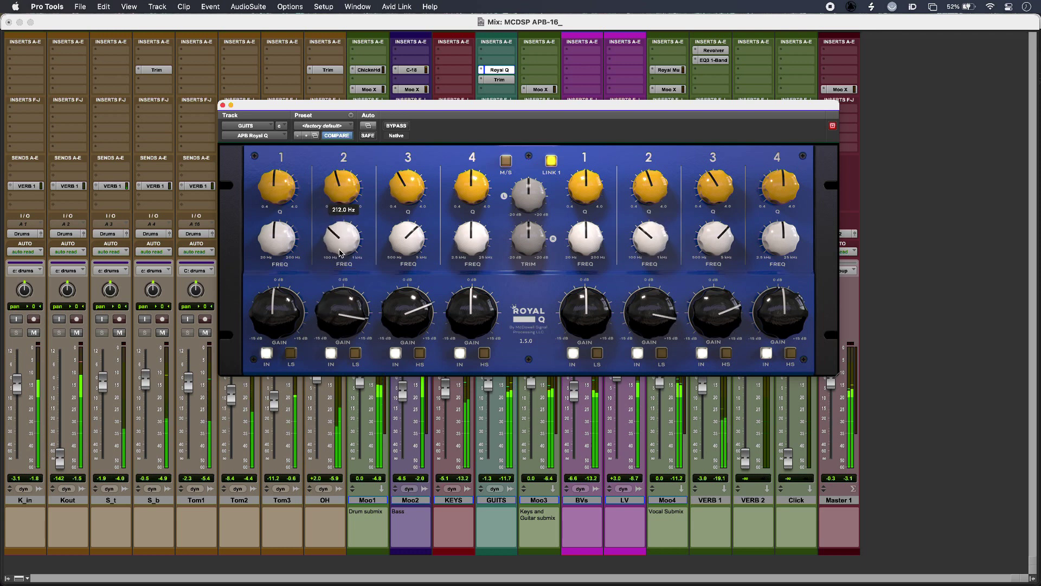
pyautogui.scroll(-6, 340, 322)
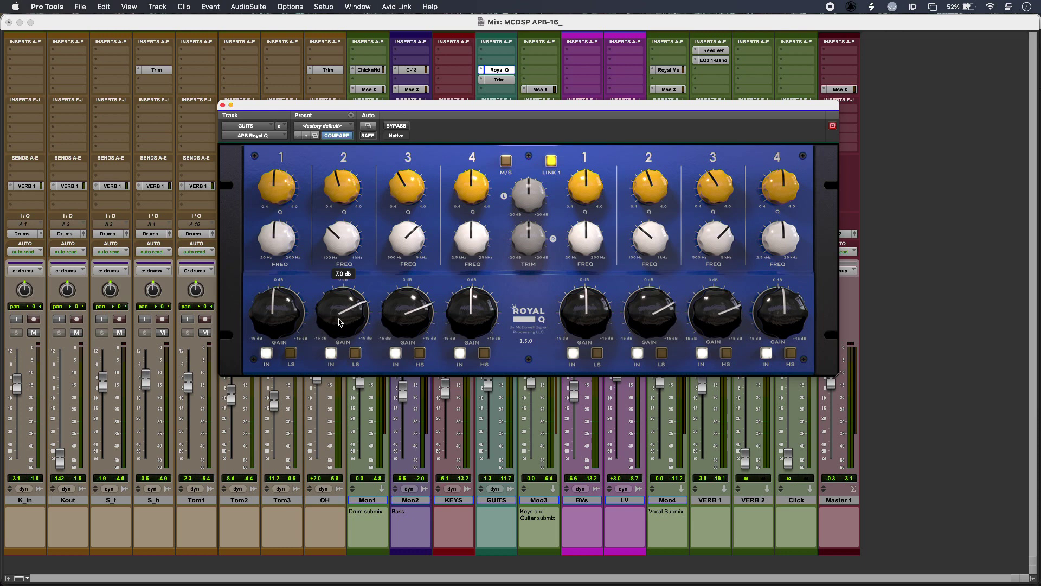
# - Open the Royal Mu on Moo4, compare it against bypass, and leave compression active
pyautogui.click(669, 70)
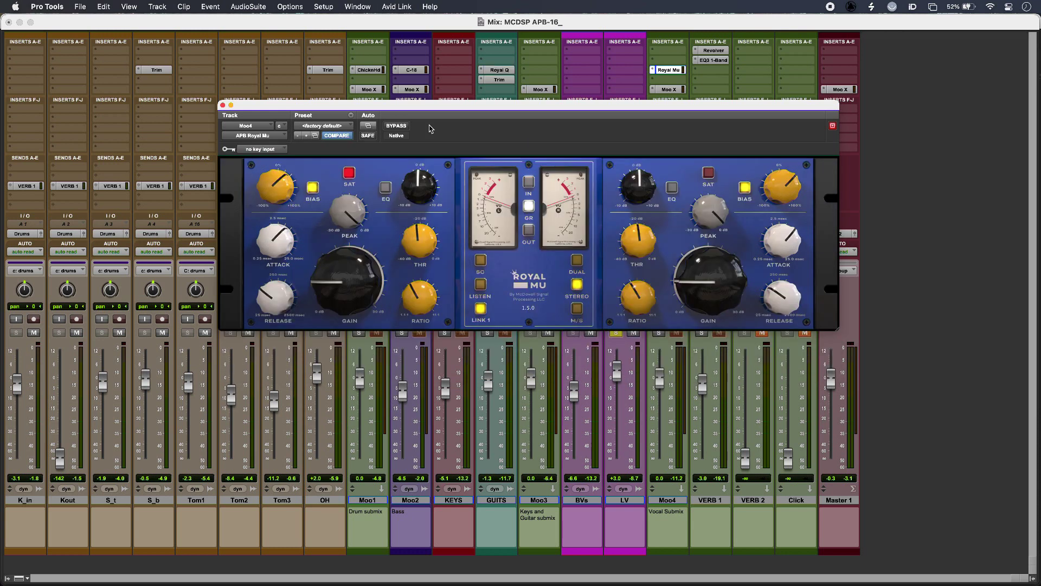
pyautogui.click(402, 127)
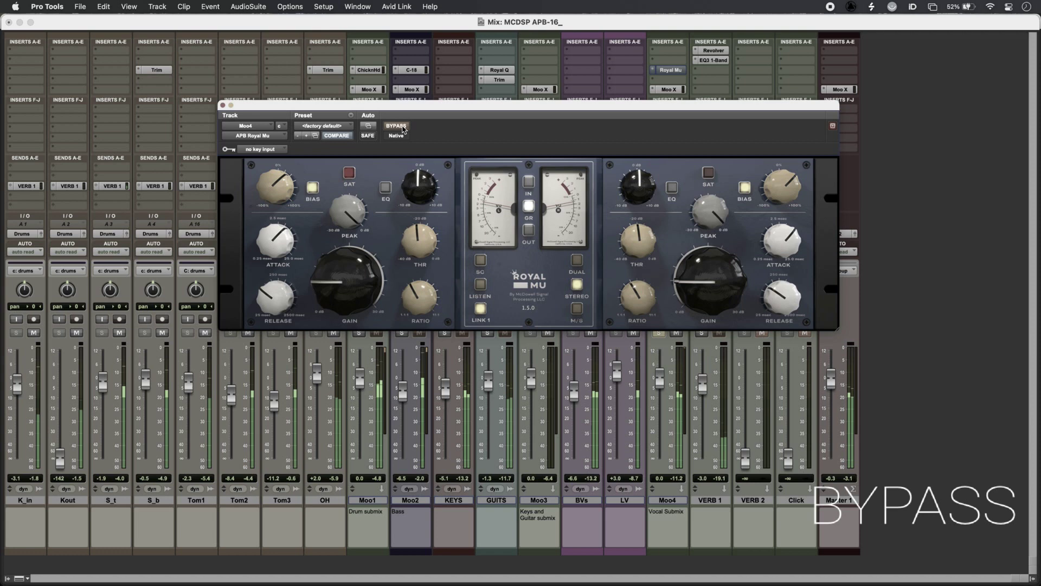
pyautogui.click(402, 128)
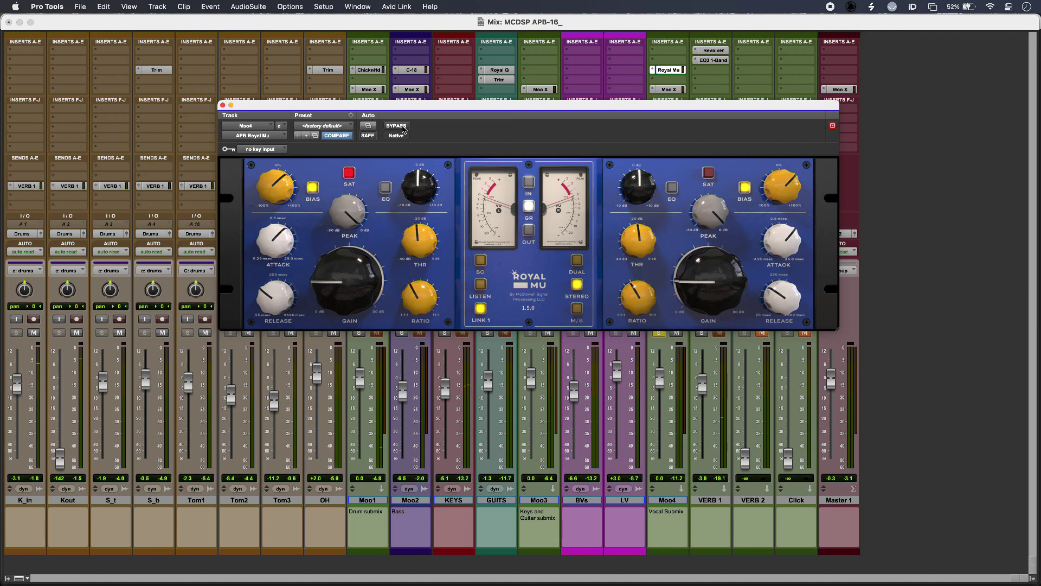
# - Set Royal Mu bias to 50.5%, threshold to -27.2 dB and makeup gain near 7.2 dB
pyautogui.moveTo(275, 186); pyautogui.dragTo(301, 168)
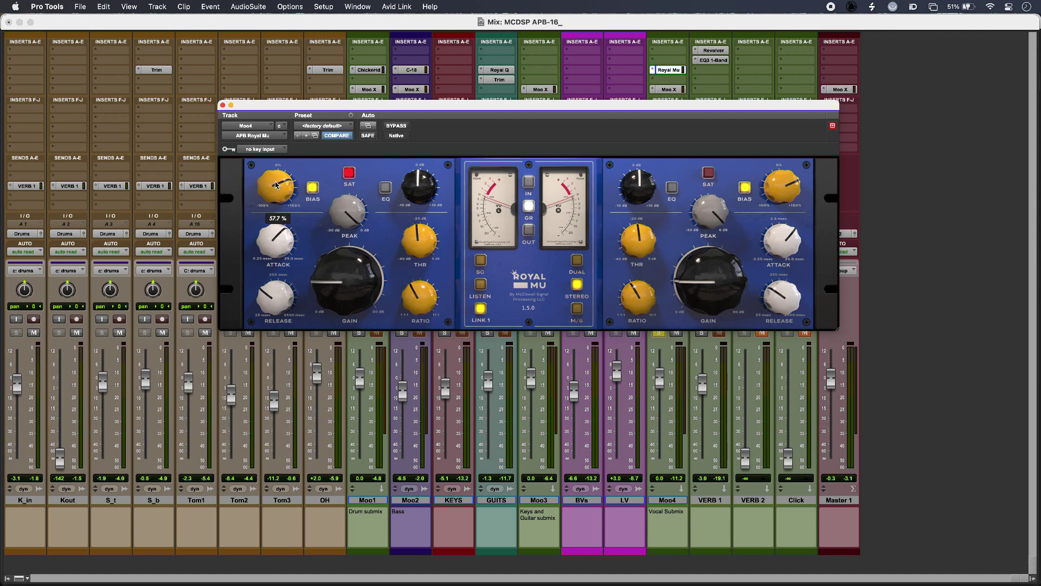
pyautogui.moveTo(273, 184)
pyautogui.mouseDown()
pyautogui.moveTo(275, 229)
pyautogui.moveTo(275, 194)
pyautogui.mouseUp()
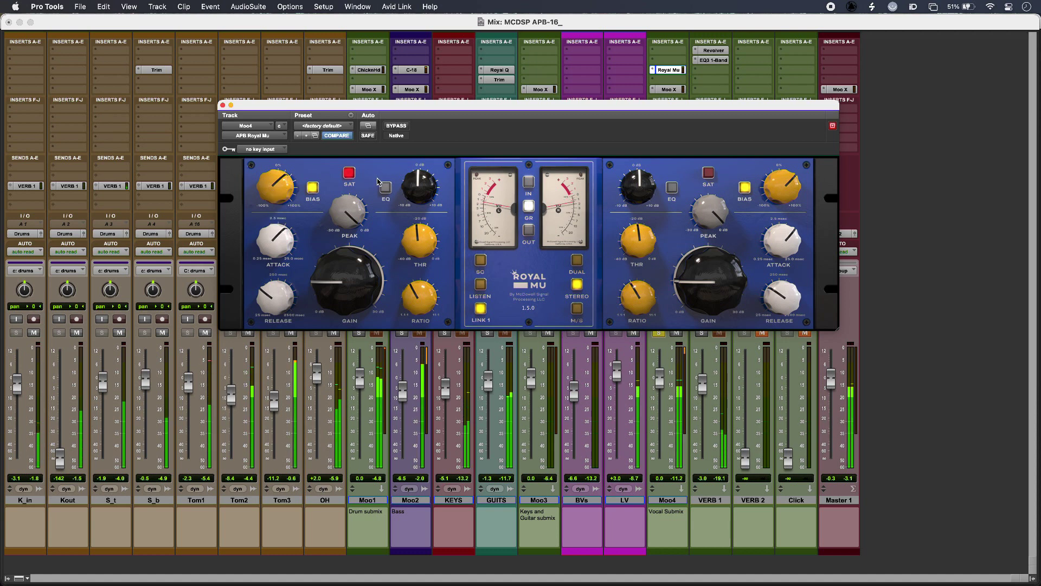
pyautogui.moveTo(419, 239); pyautogui.dragTo(426, 277)
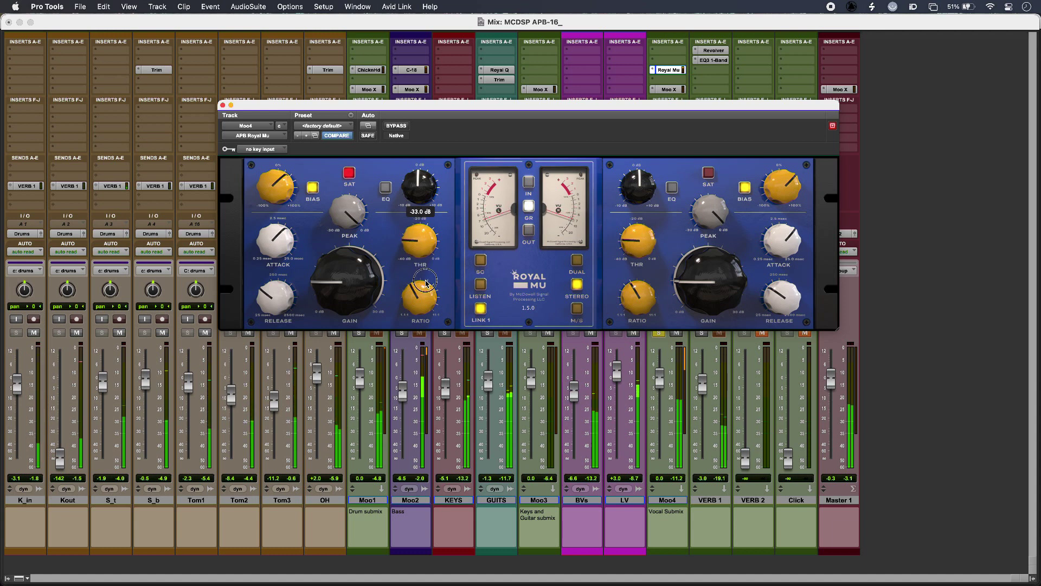
pyautogui.moveTo(419, 282)
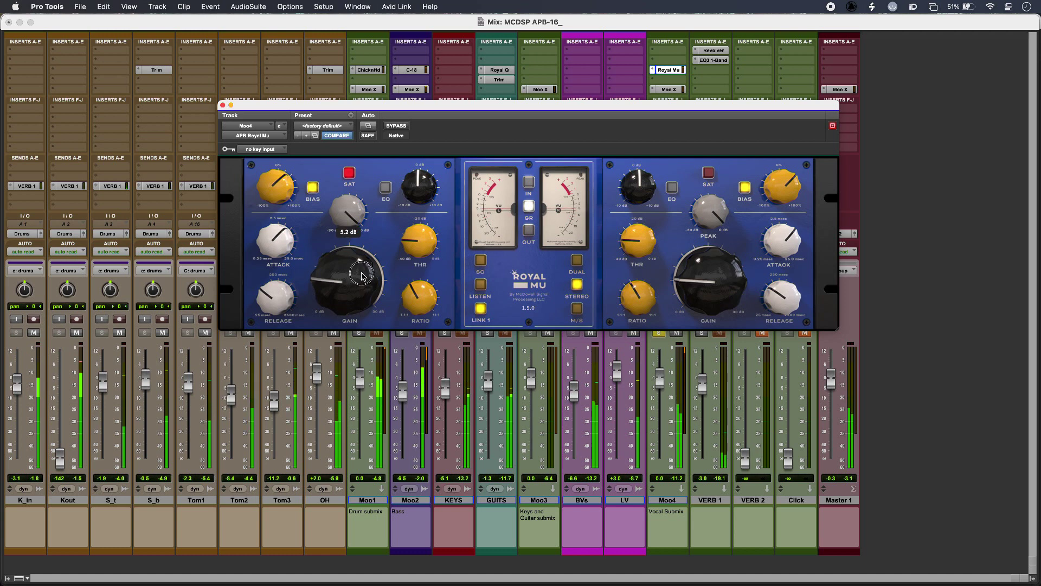
pyautogui.moveTo(362, 271); pyautogui.dragTo(363, 261)
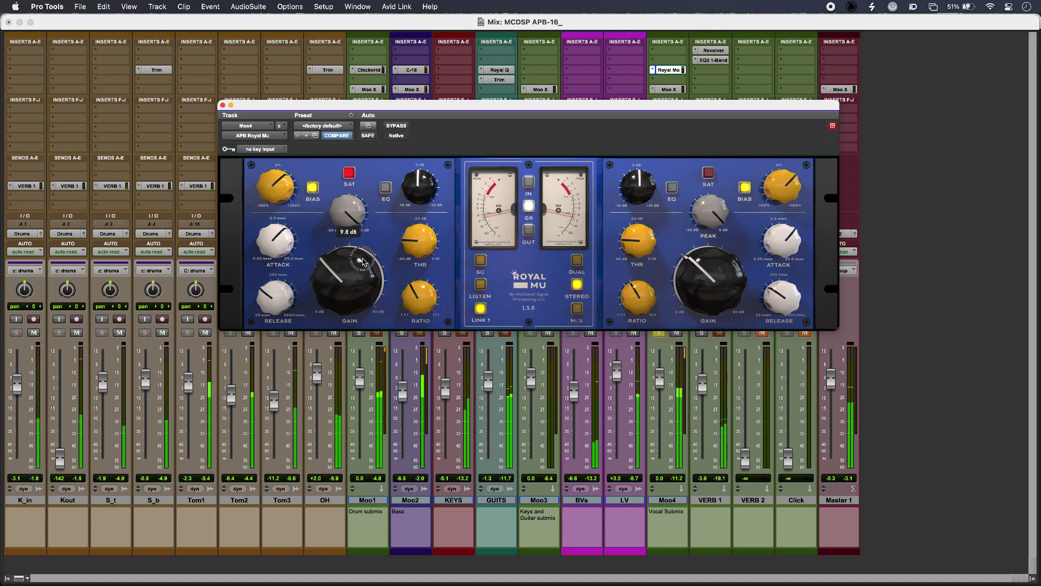
pyautogui.moveTo(363, 261); pyautogui.dragTo(362, 269)
pyautogui.moveTo(423, 232); pyautogui.dragTo(424, 220)
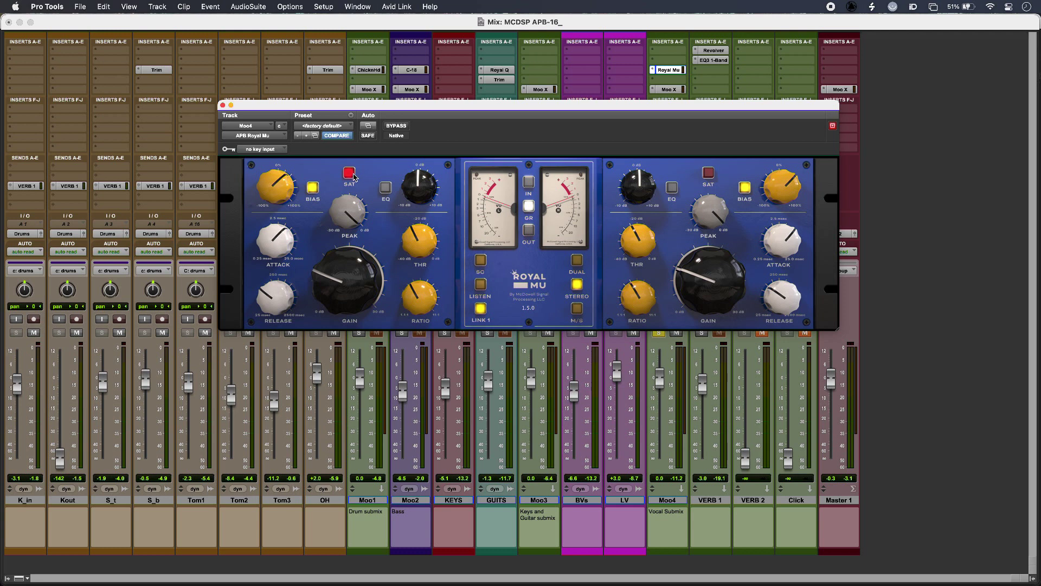
pyautogui.click(352, 298)
# - Open the APB Moo X Mixer on the Master 1 bus at its default preset
pyautogui.click(838, 89)
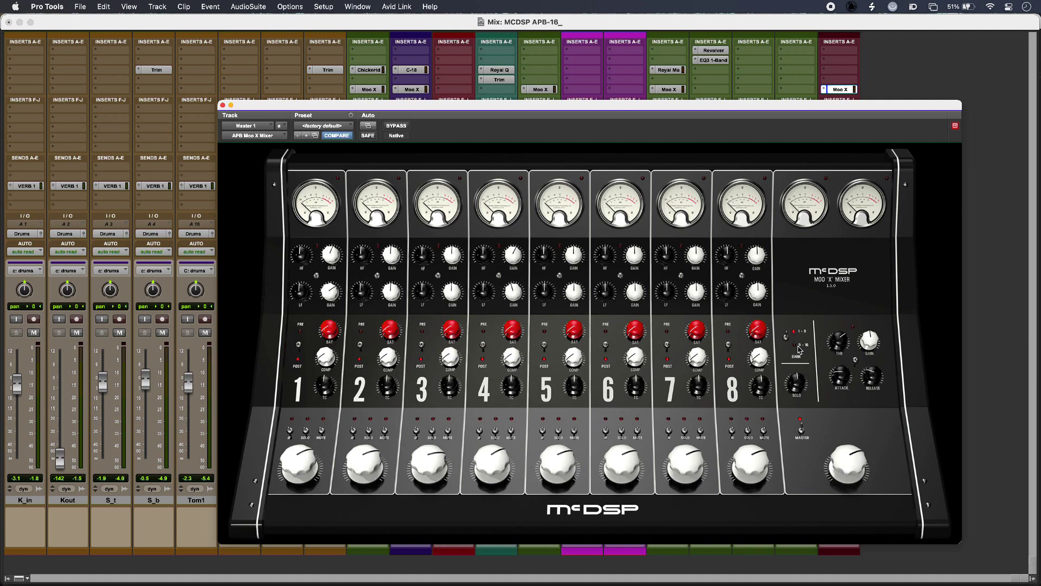